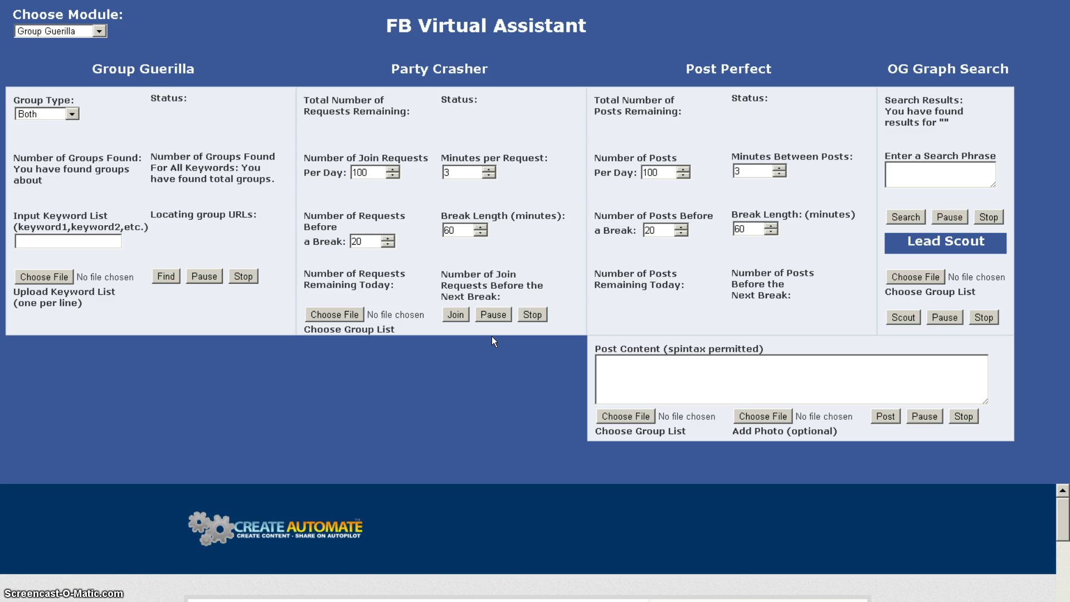
Open the Choose Module list to see Group Guerilla, Party Crasher, Post Perfect and OG Graph Search.
left_click(480, 172)
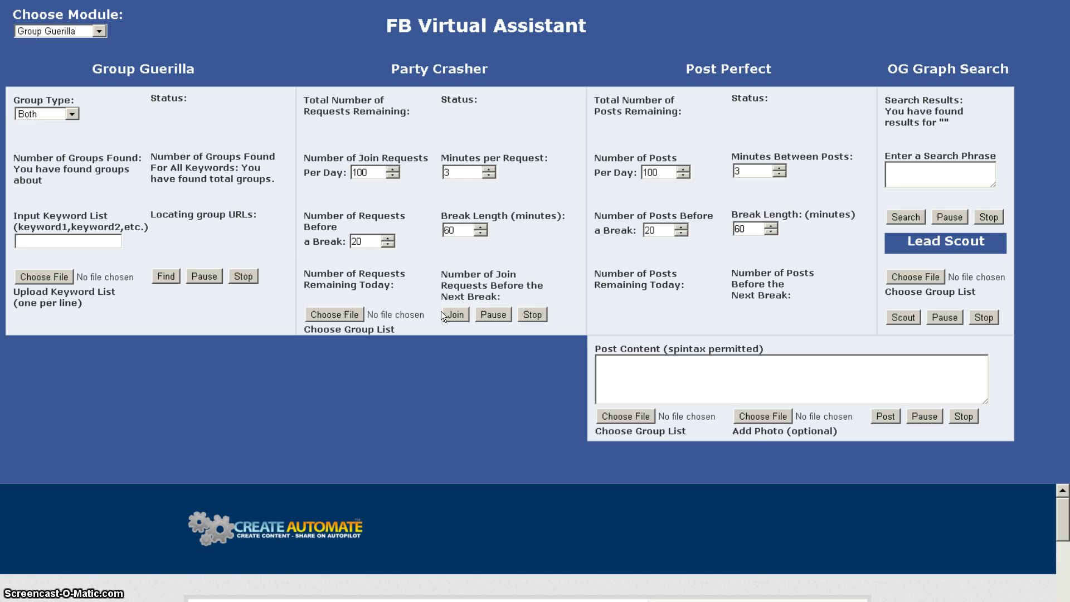
Select Party Crasher from the Choose Module dropdown.
left_click(100, 32)
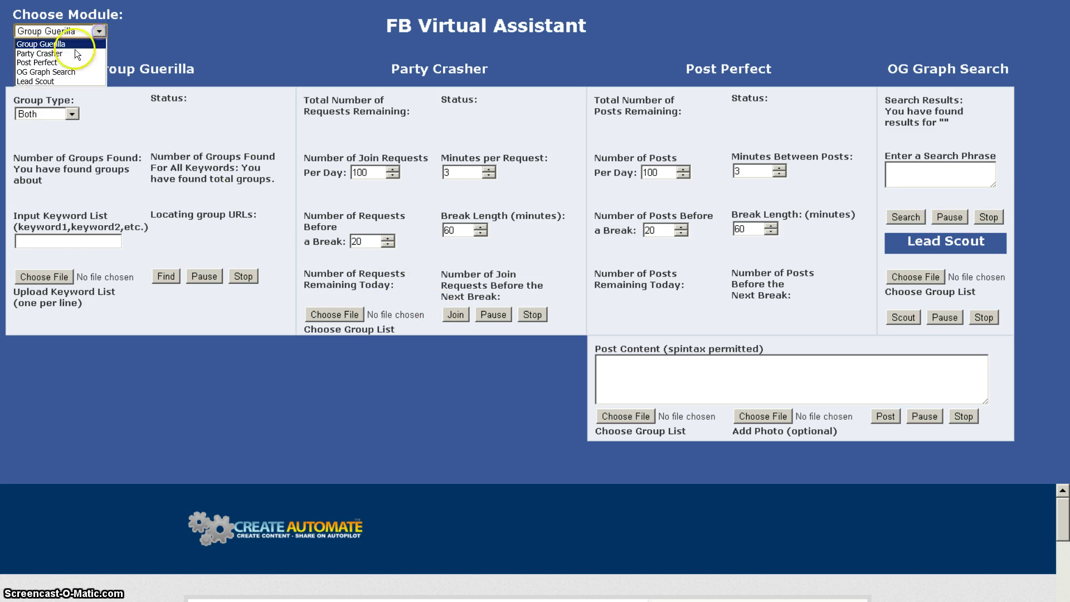
left_click(55, 51)
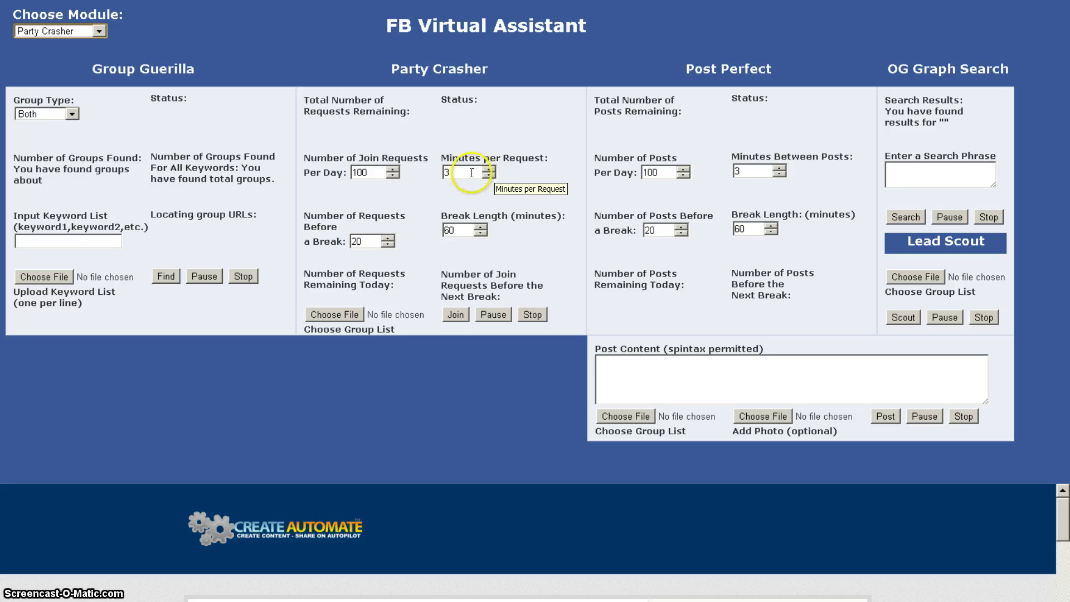
Set Party Crasher's Number of Requests Before a Break to 15.
left_click(357, 240)
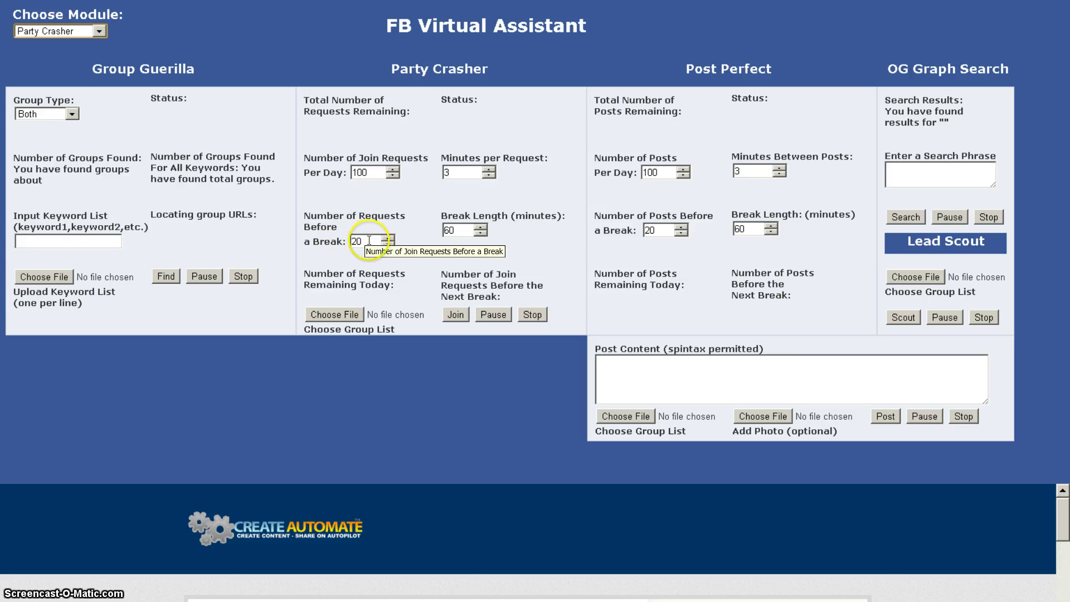
left_click(388, 245)
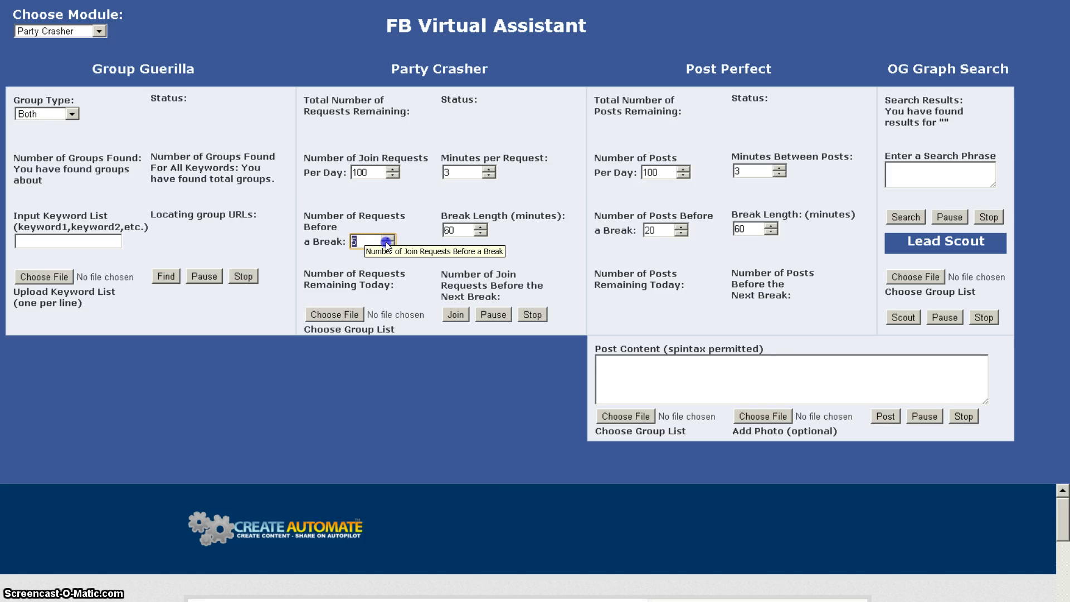
type("15")
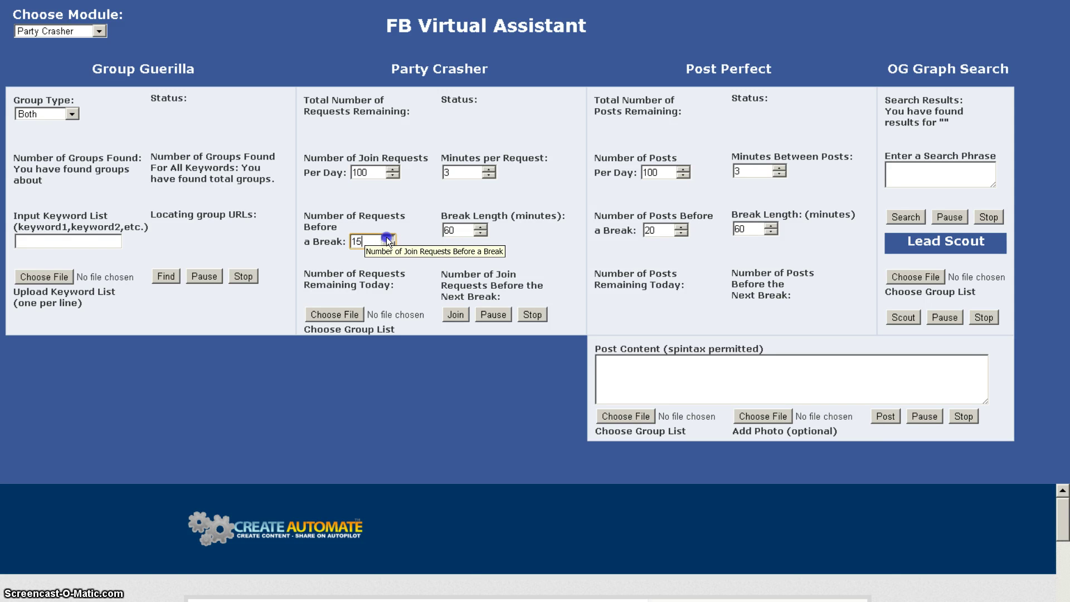
key("BackSpace")
key("BackSpace")
type("60")
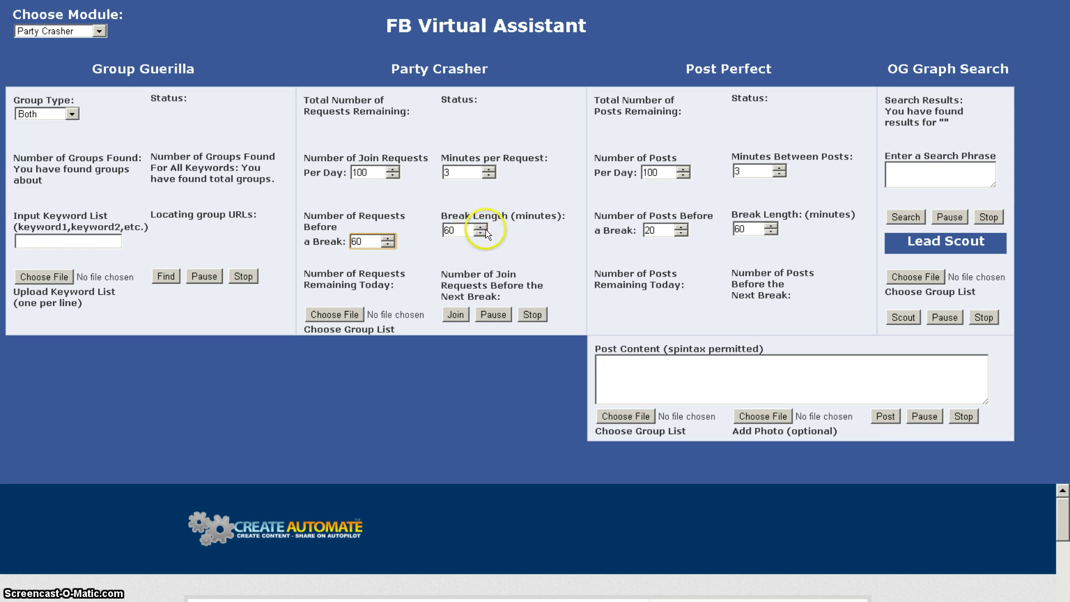
key("BackSpace")
key("BackSpace")
type("30")
left_click(392, 244)
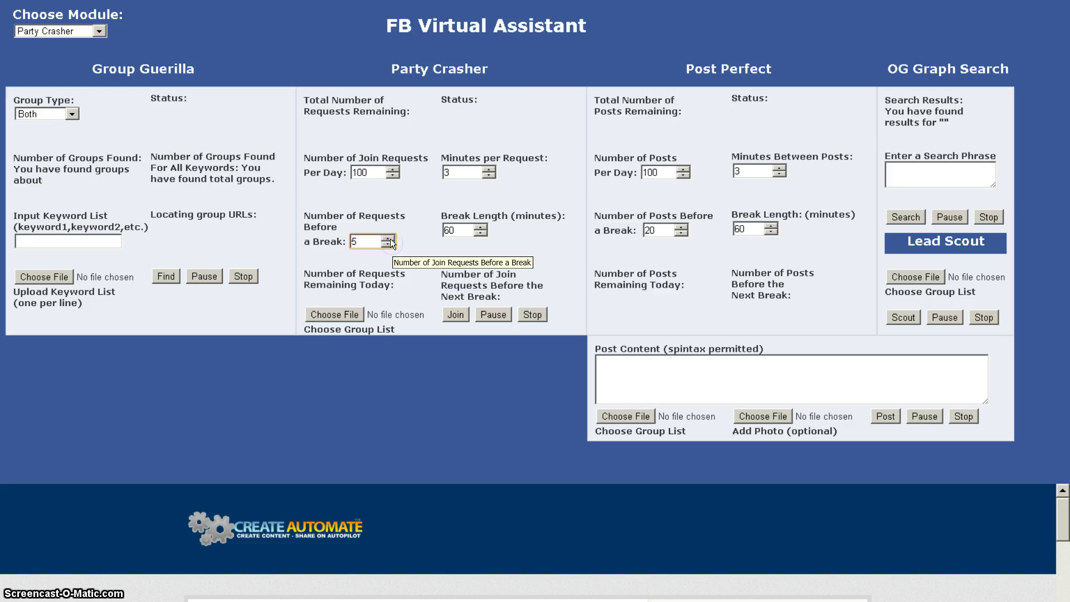
left_click(390, 243)
left_click(390, 238)
left_click(391, 243)
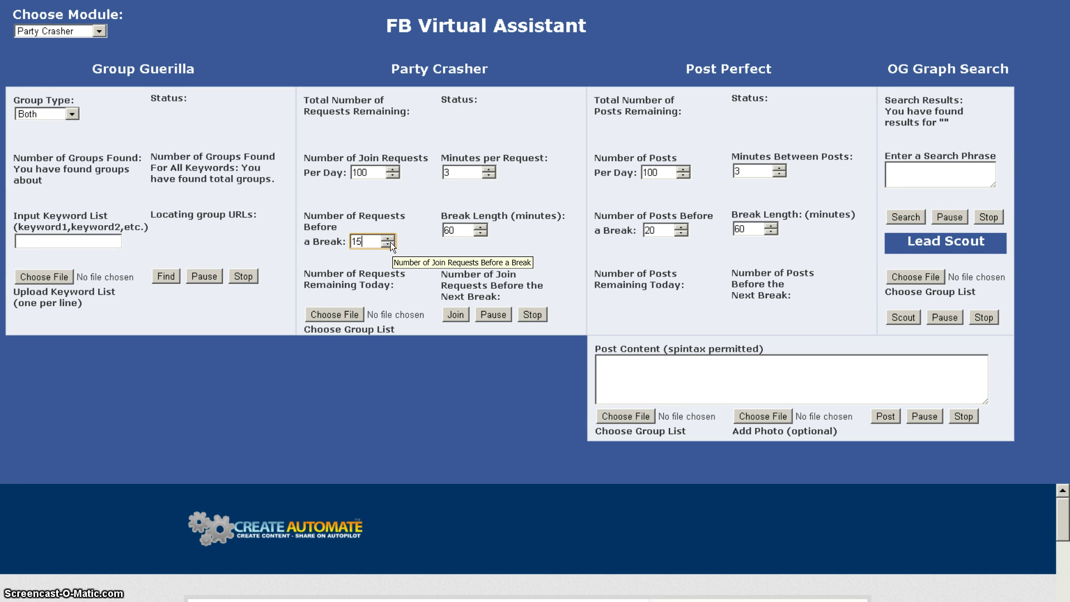
left_click(402, 233)
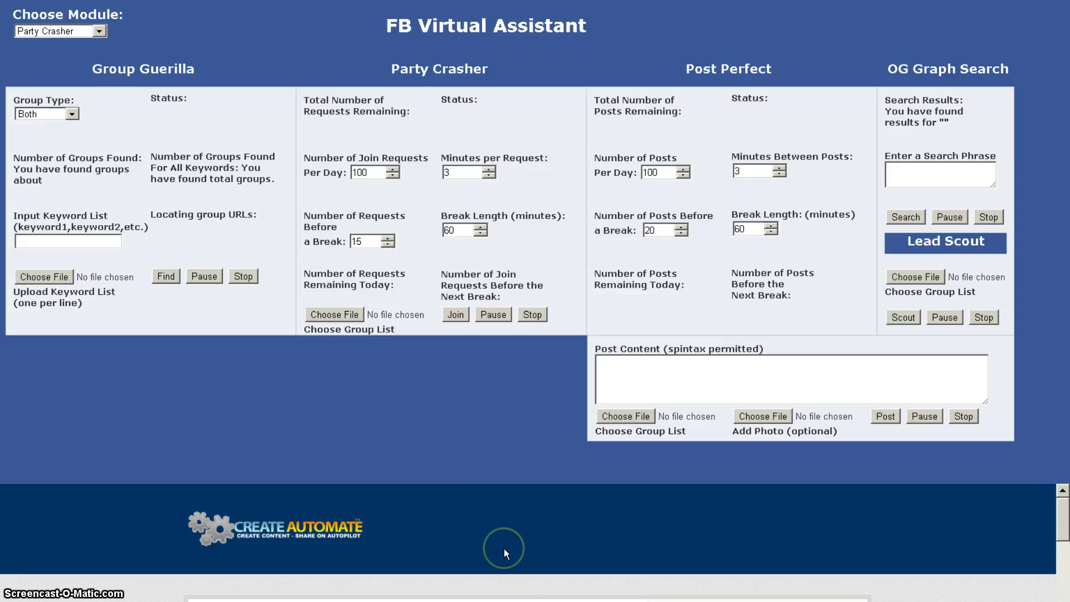
scroll(504, 549, "down", 5)
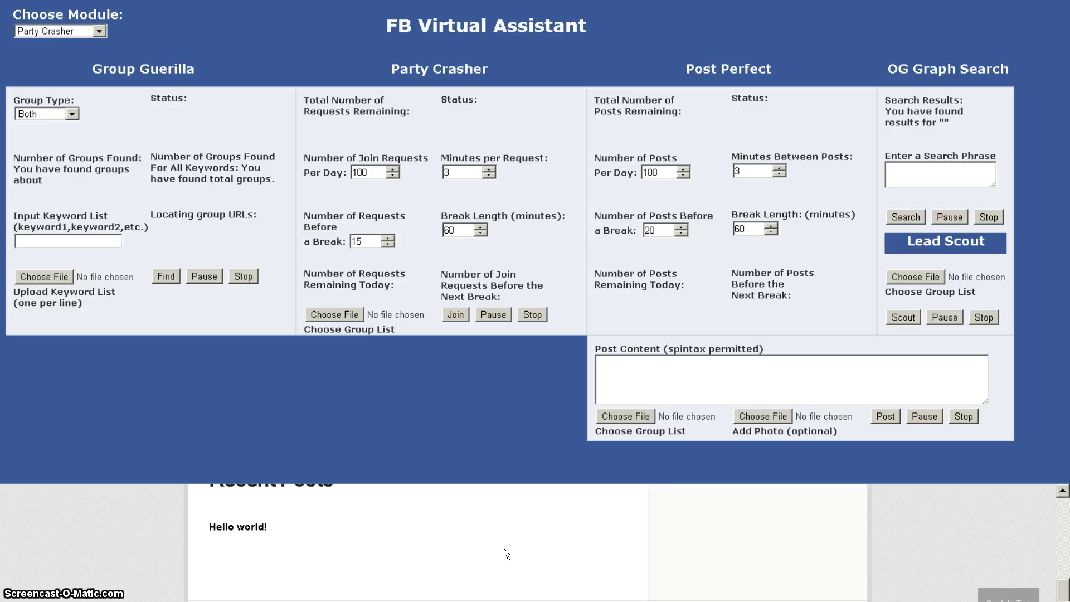
scroll(504, 548, "up", 5)
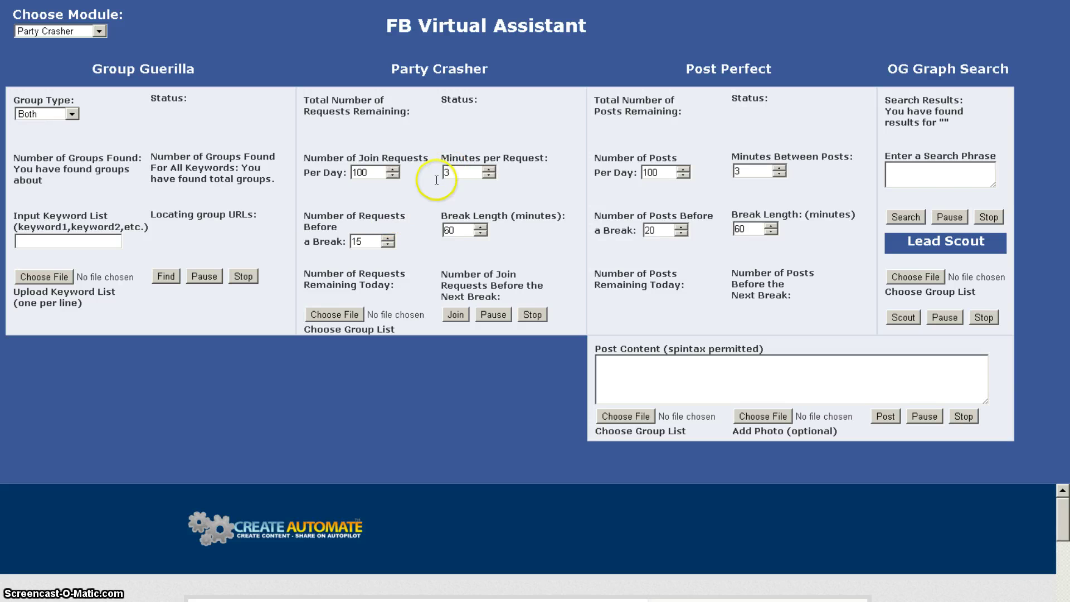
Load eddie murphy.txt from the Groups folder as Party Crasher's group list and start joining.
left_click(351, 315)
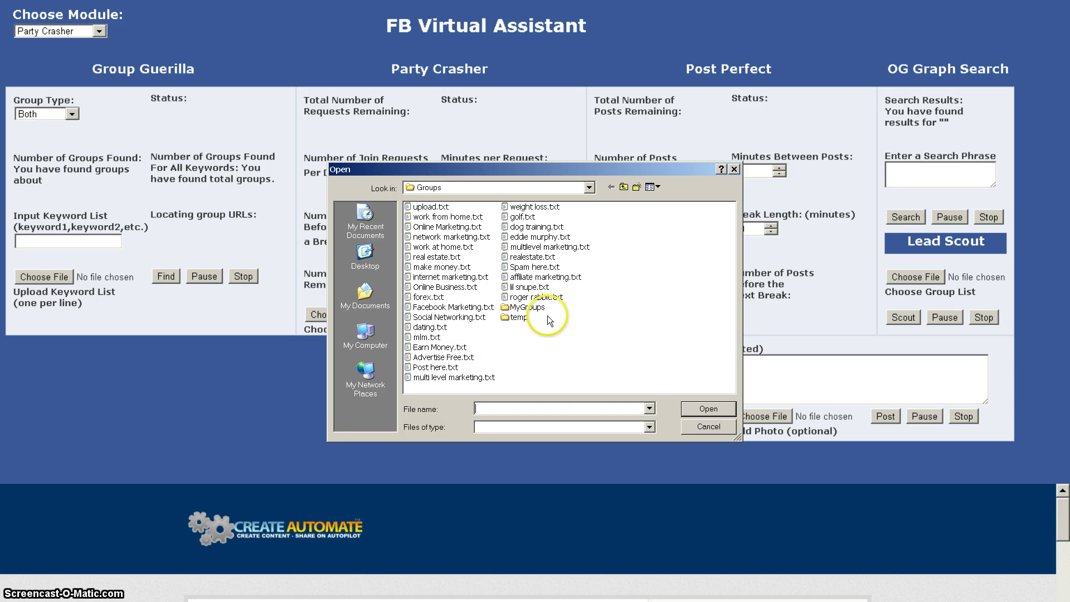
double_click(519, 238)
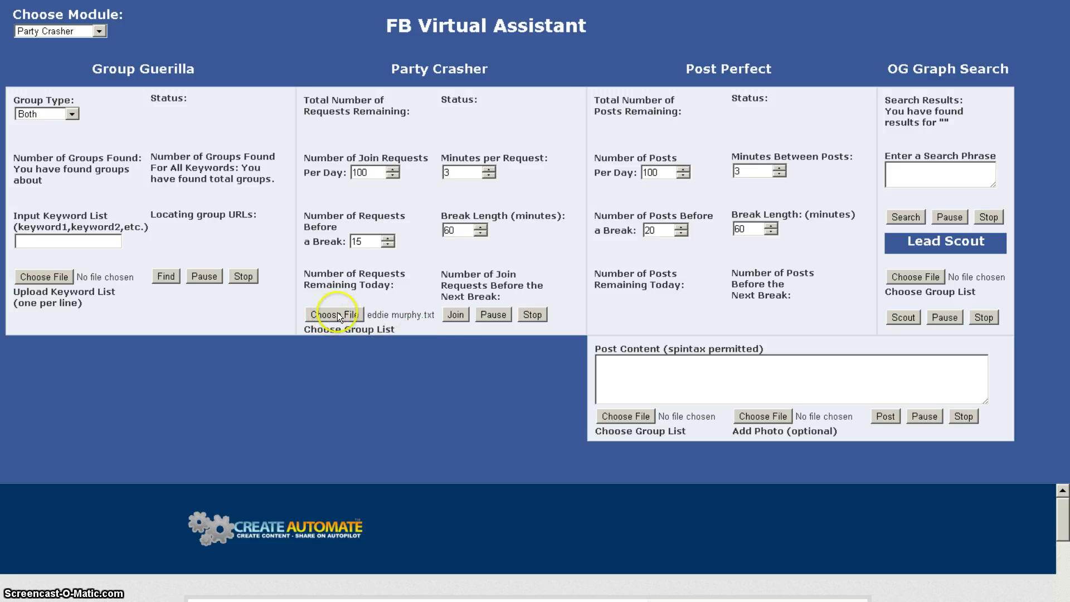
left_click(456, 313)
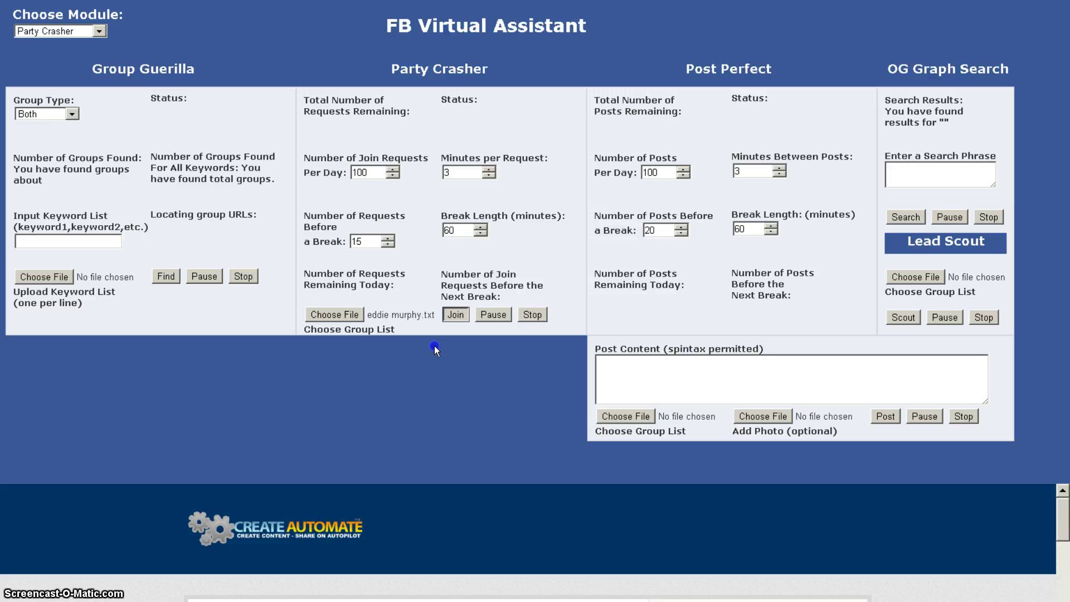
Enter the Facebook account's e-mail username and password in the Login dialog, then close it.
left_click(424, 366)
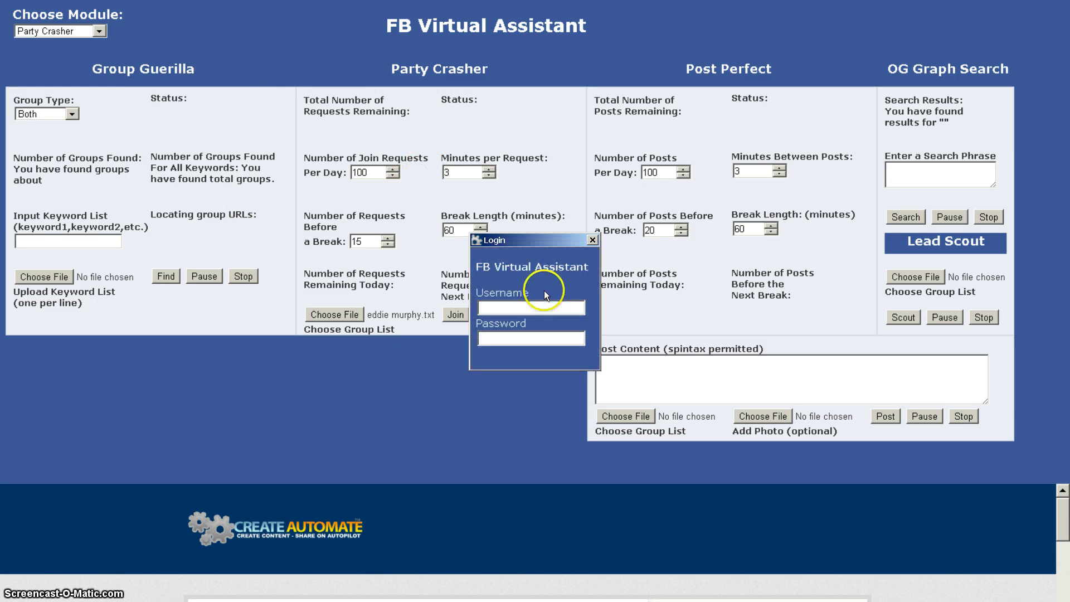
left_click(536, 306)
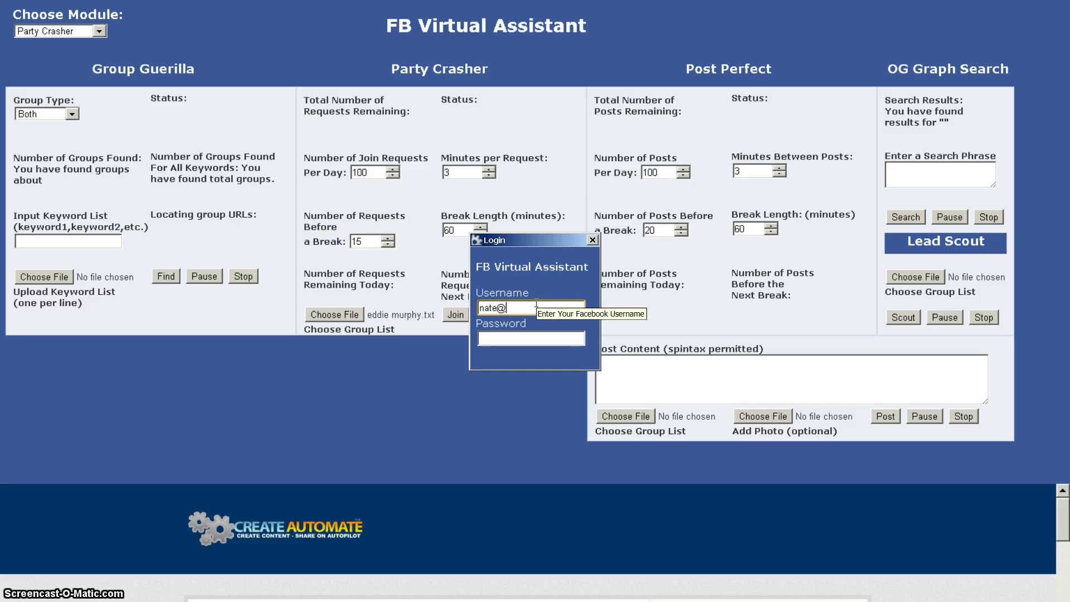
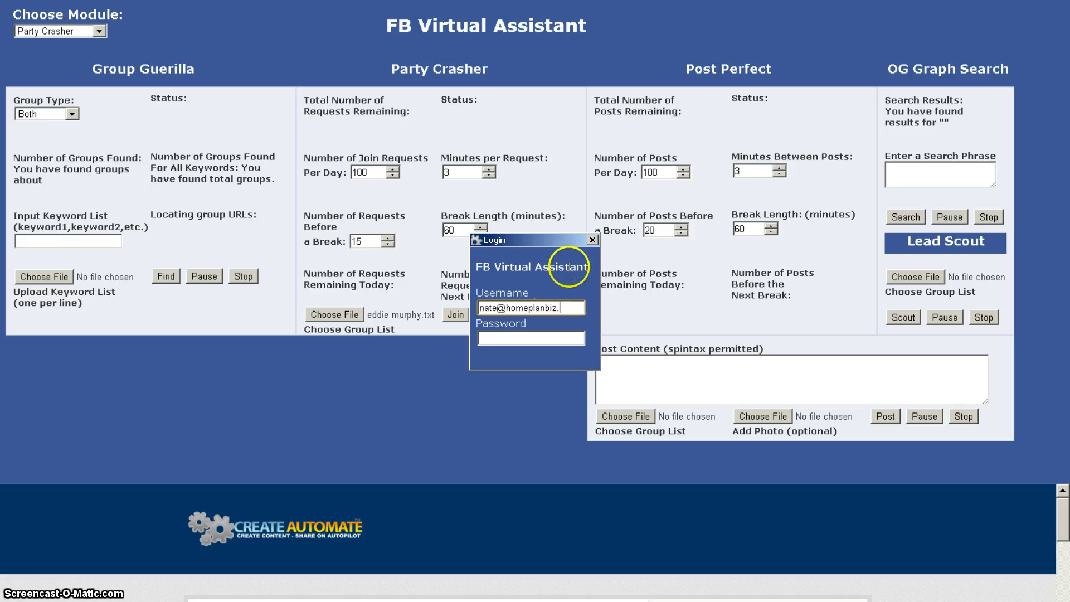
key("Tab")
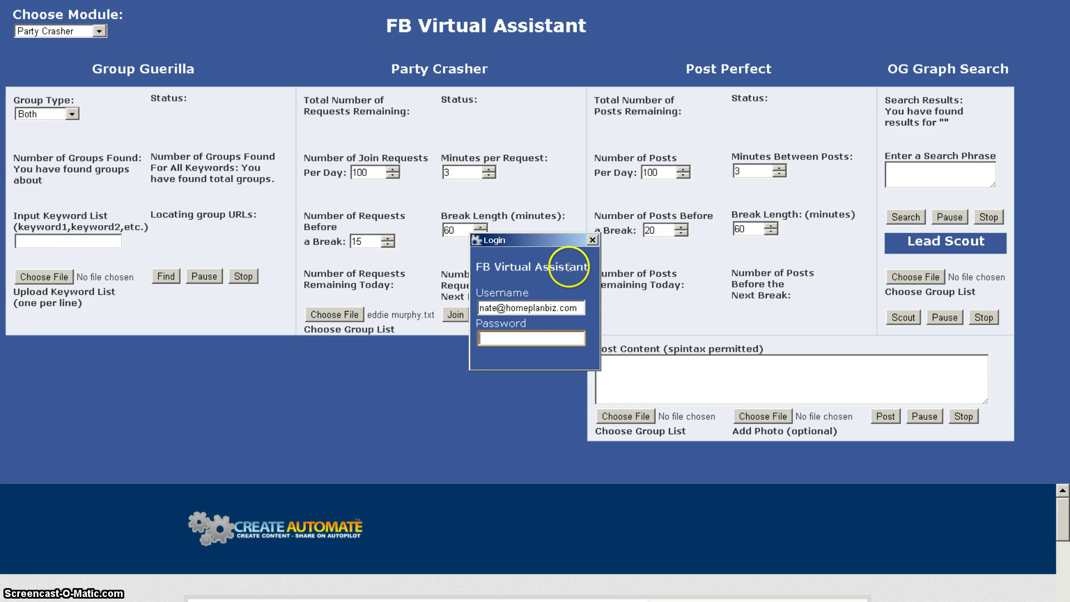
type("•••")
type("•••")
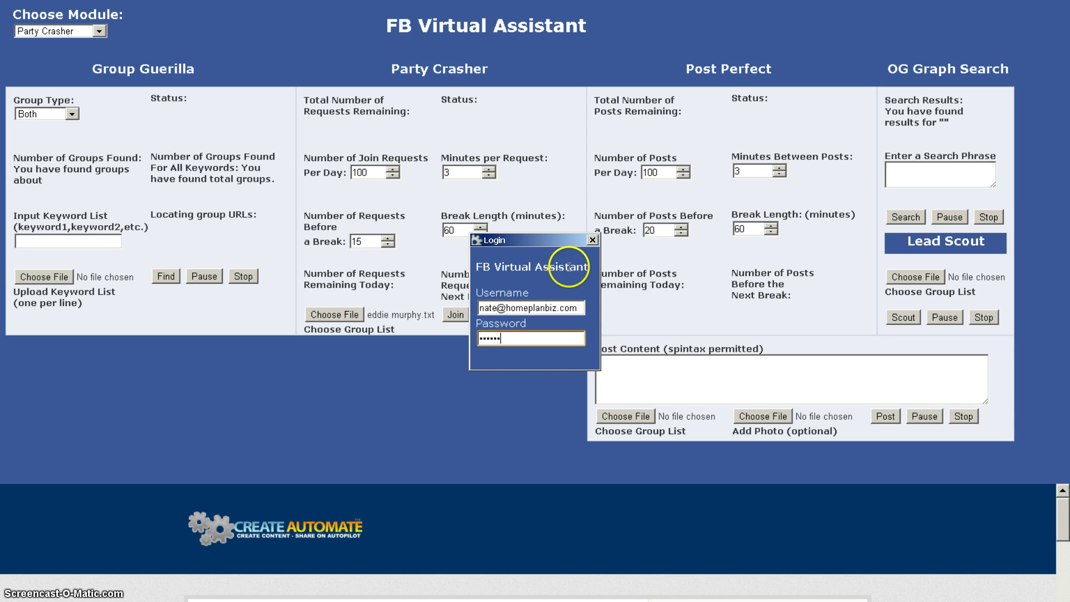
left_click(591, 239)
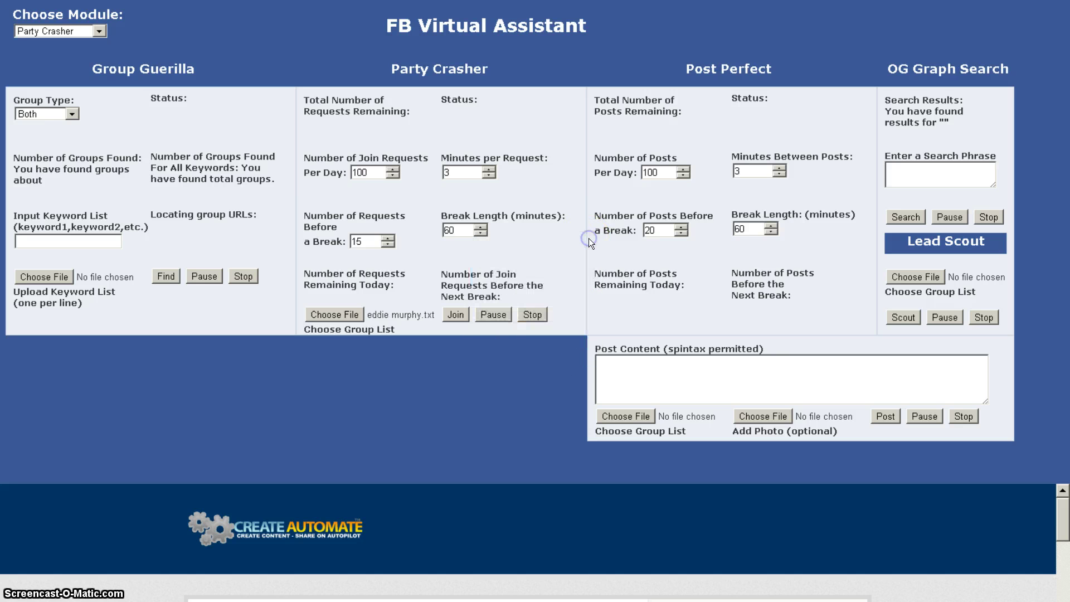
Run Party Crasher until its first join request to Eddie Murphy Fan Page completes.
left_click(459, 311)
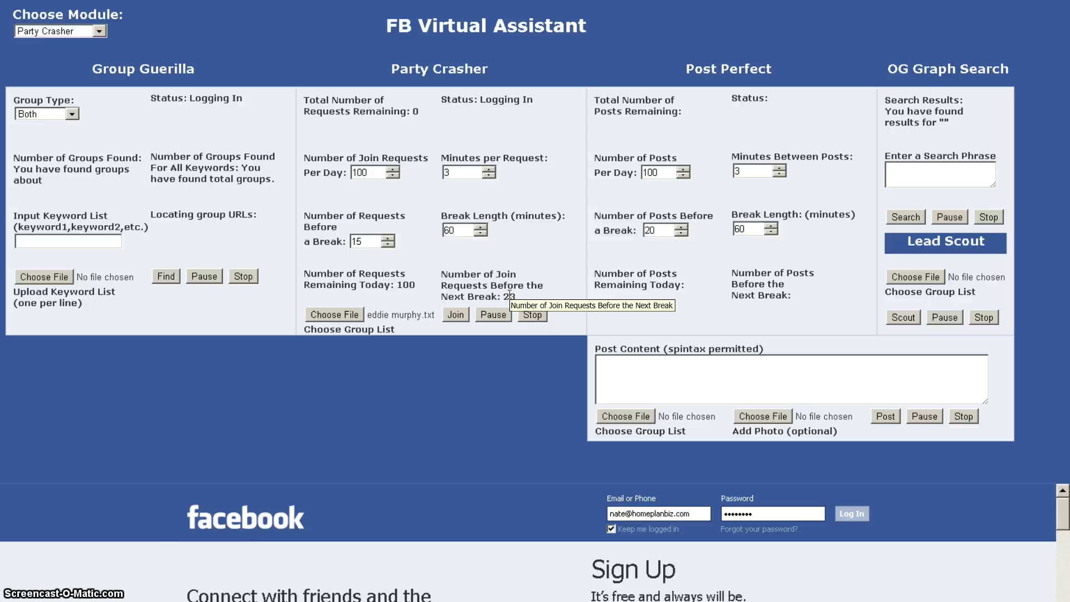
left_click(405, 292)
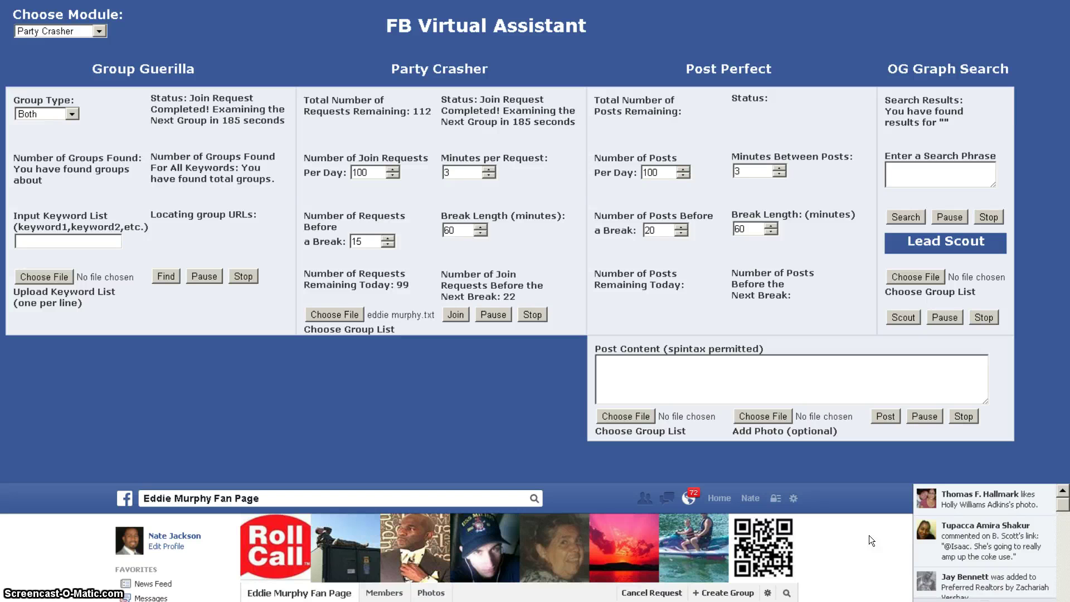
left_click(644, 594)
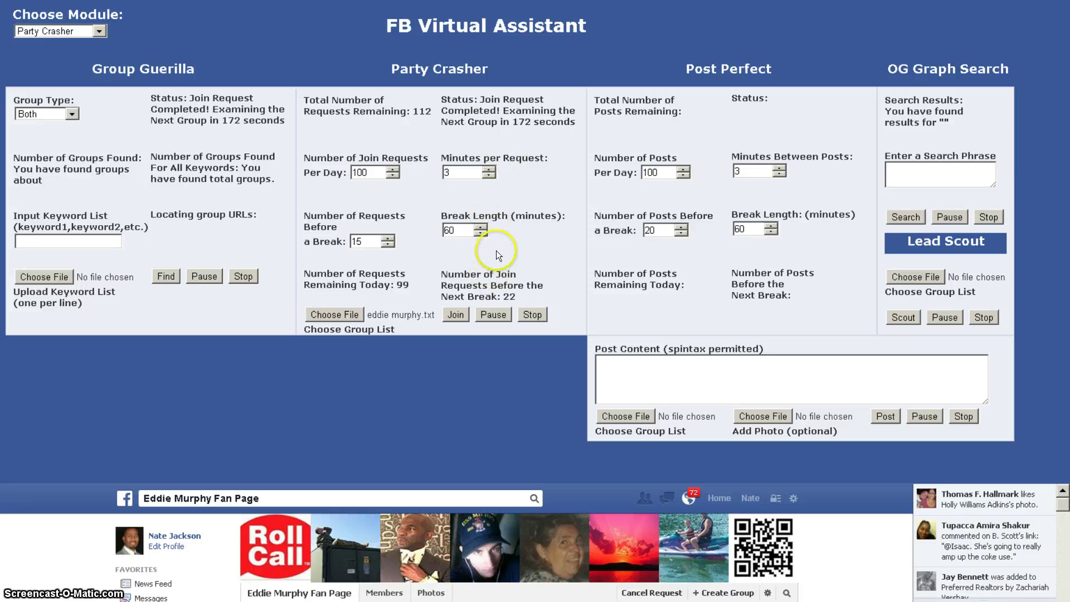
mouse_move(329, 107)
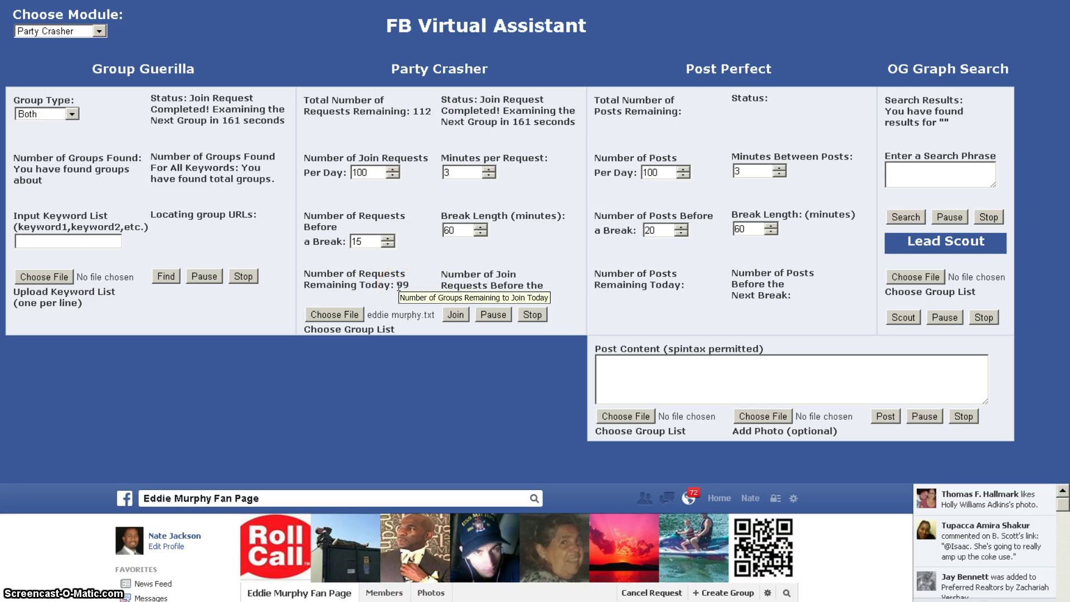
left_click(412, 277)
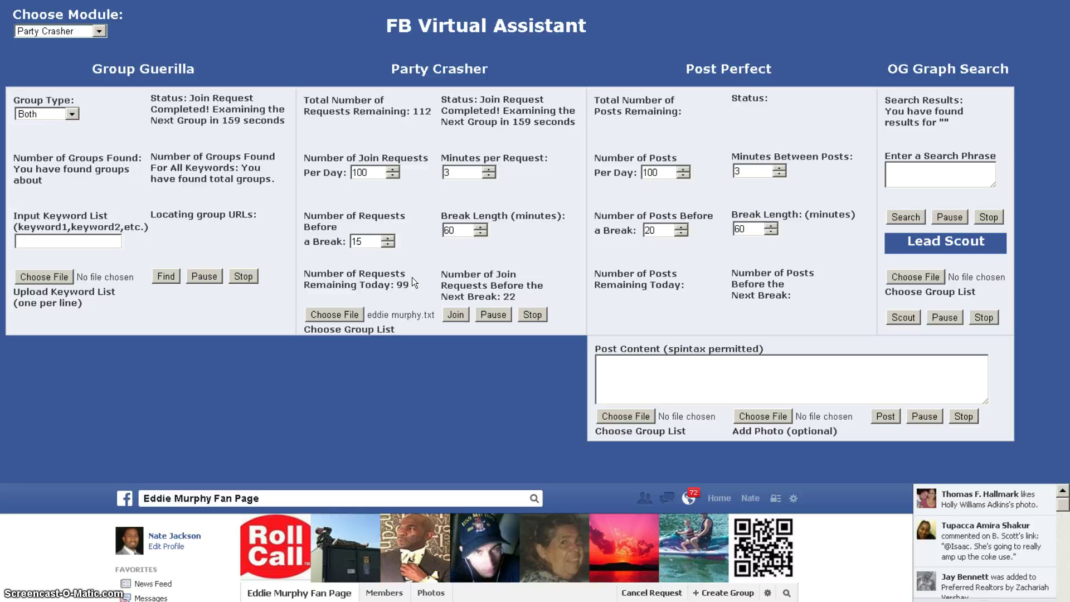